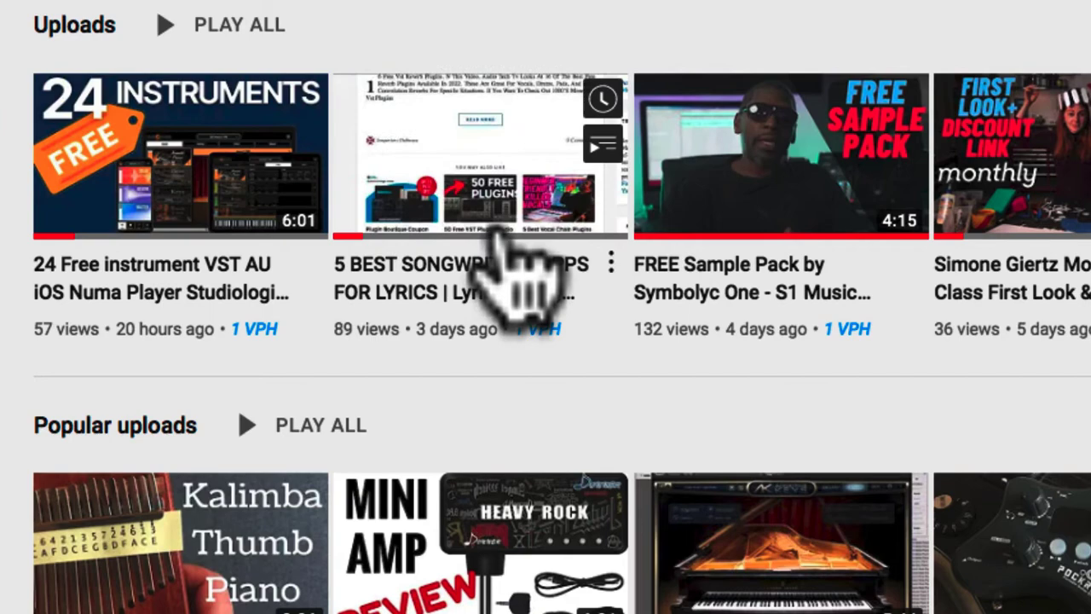
Page along the channel's Uploads row to the 50 FREE VST PLUGINS video
mouse_move(740, 218)
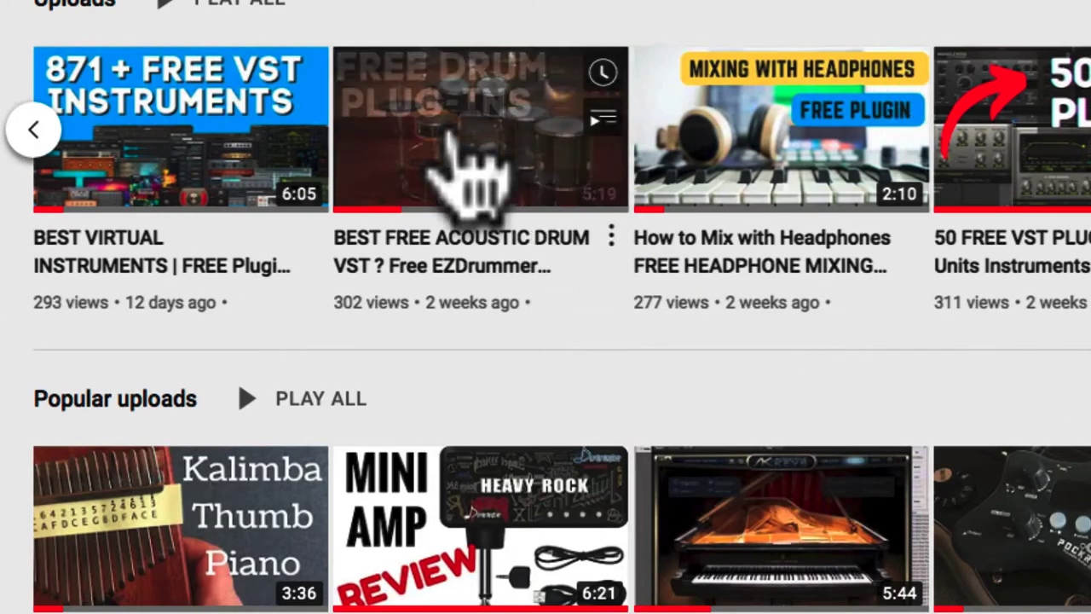
mouse_move(1072, 229)
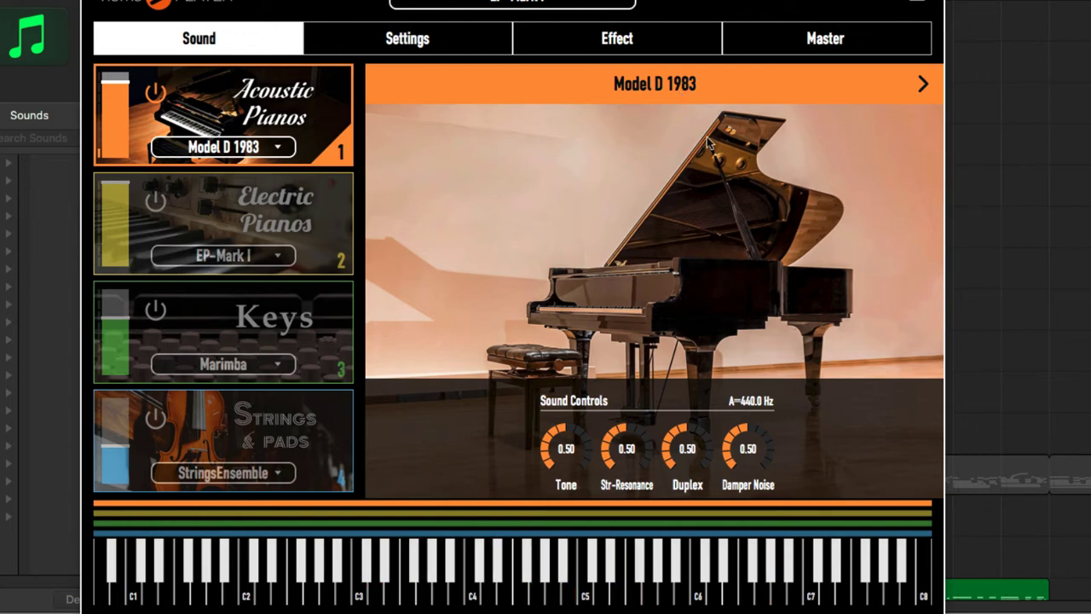
Audition Model F 2000 and The Upright, then leave the acoustic piano on CP E-Grand
left_click(923, 87)
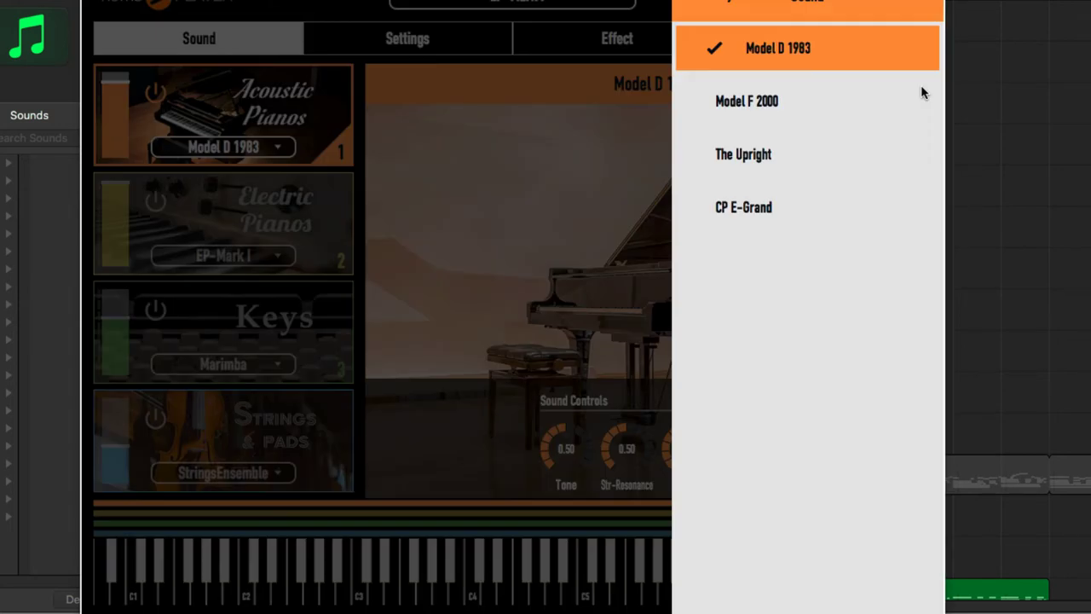
left_click(747, 103)
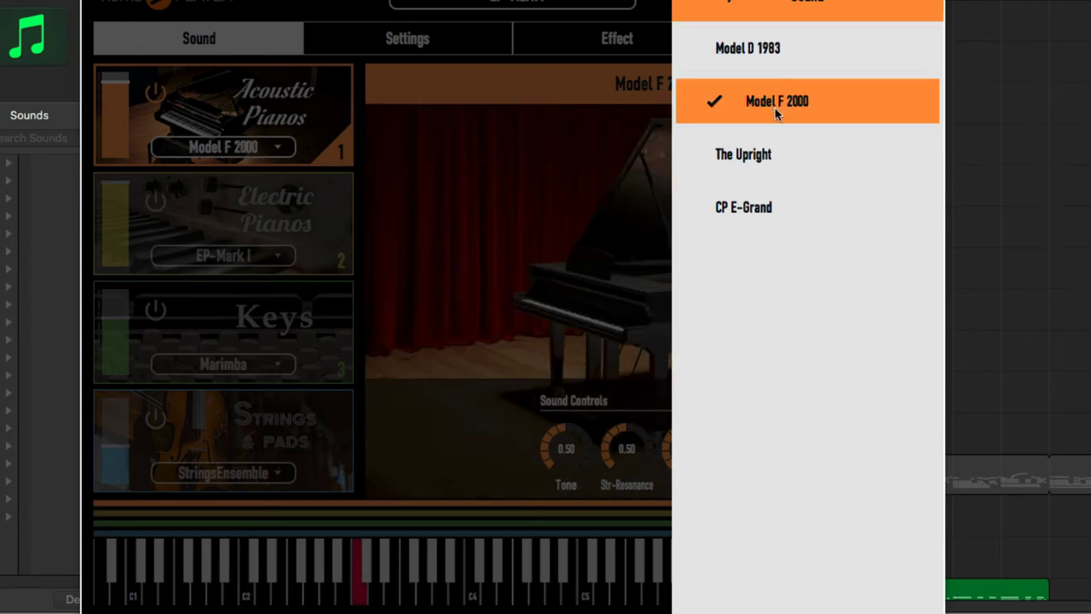
left_click(633, 126)
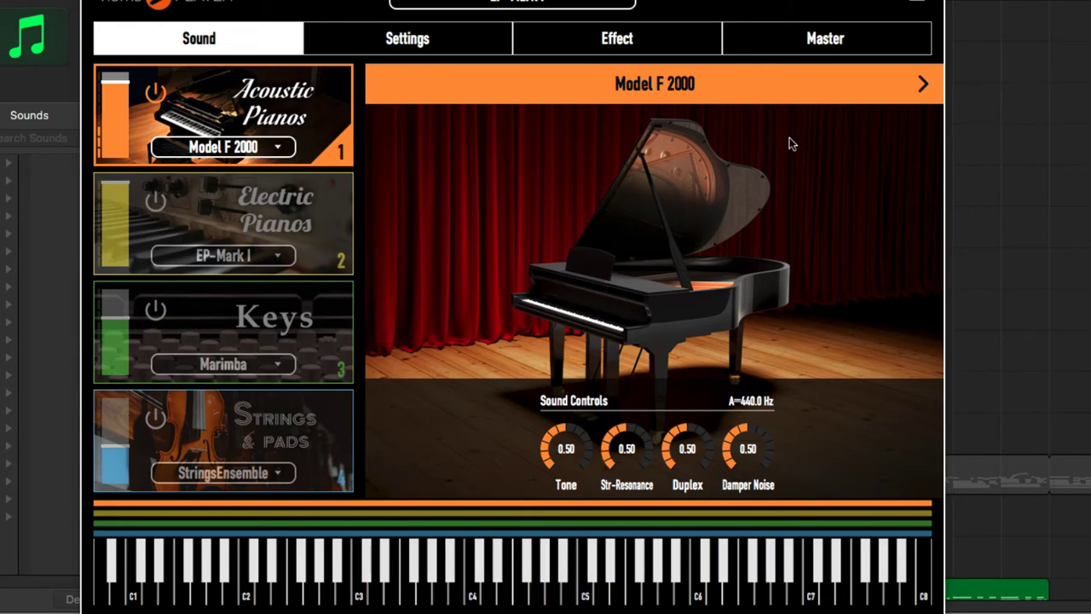
left_click(922, 83)
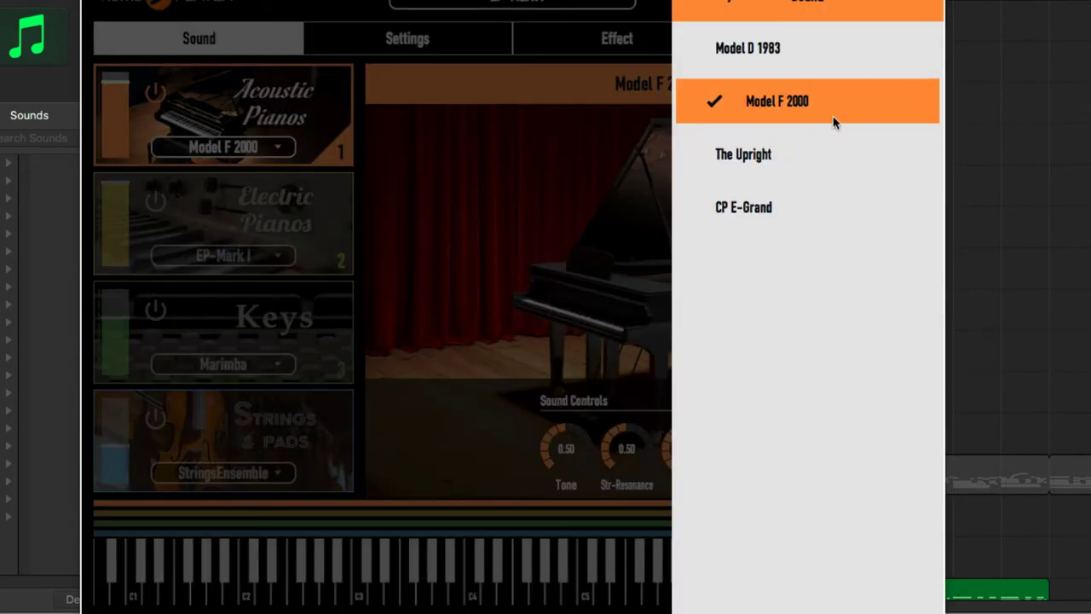
left_click(776, 157)
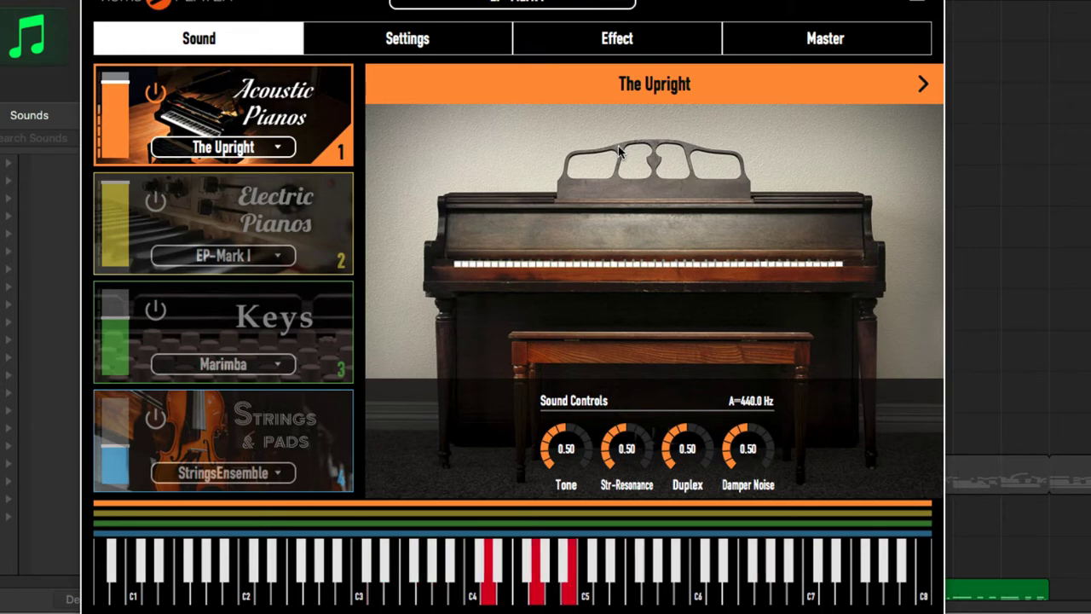
left_click(922, 86)
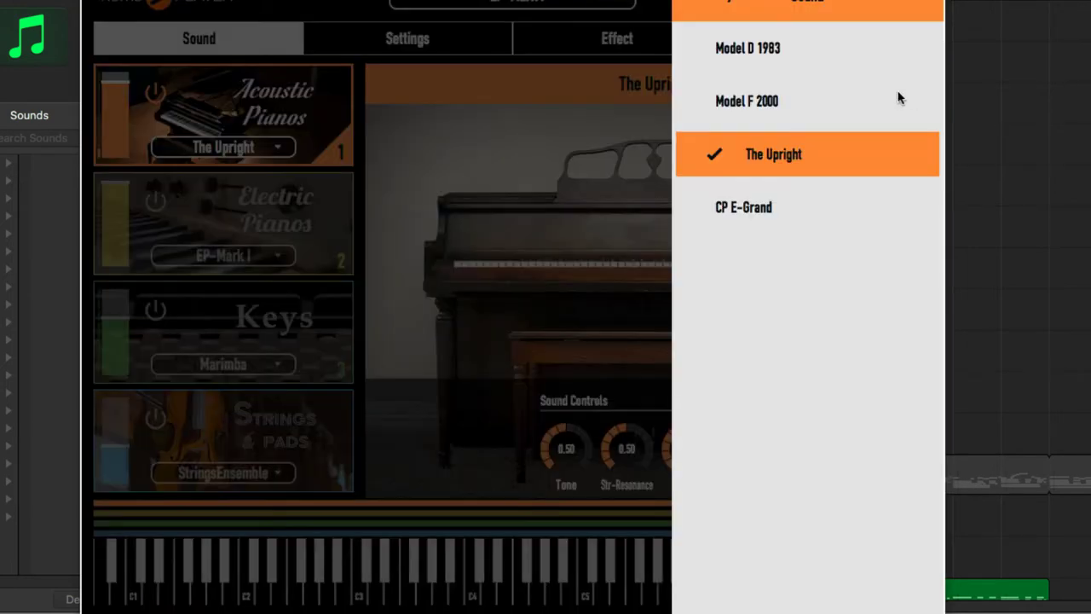
left_click(750, 208)
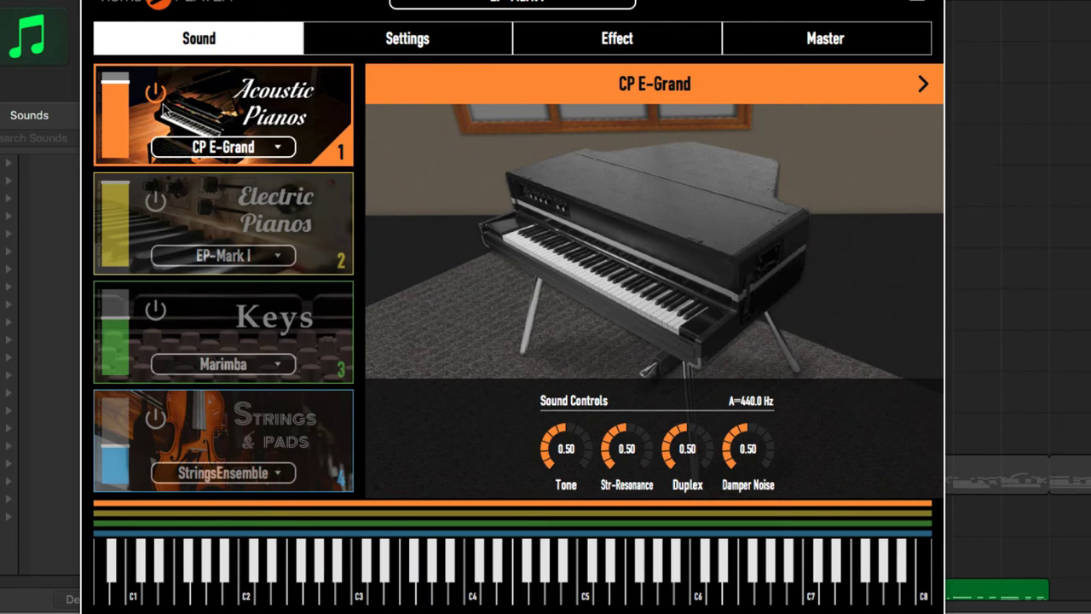
Check the Electric Pianos layer's EP-Mark I sound, then switch that layer off
left_click(206, 214)
left_click(239, 206)
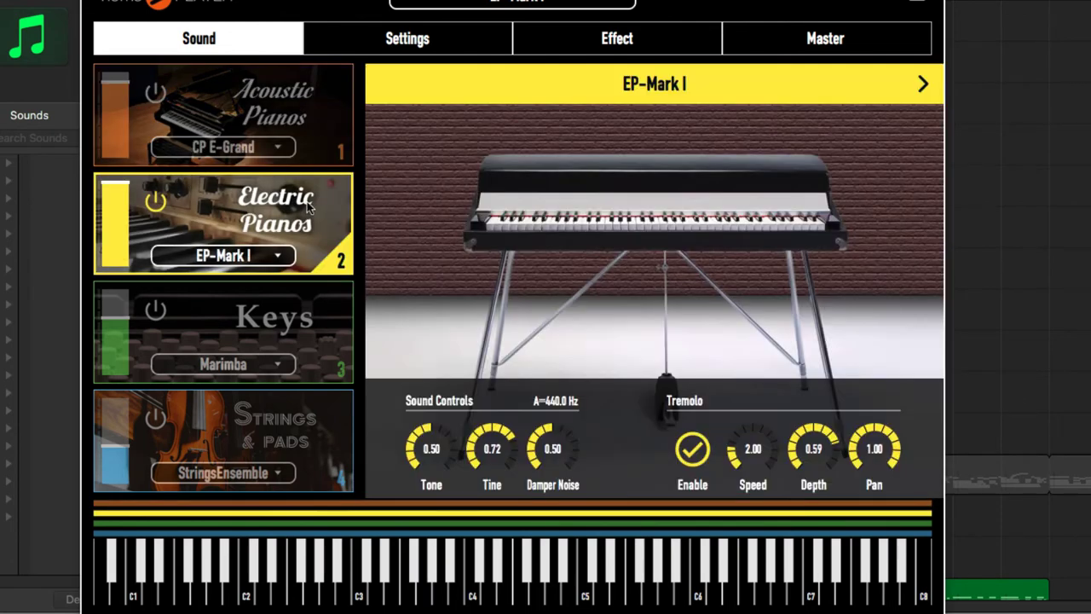
left_click(924, 85)
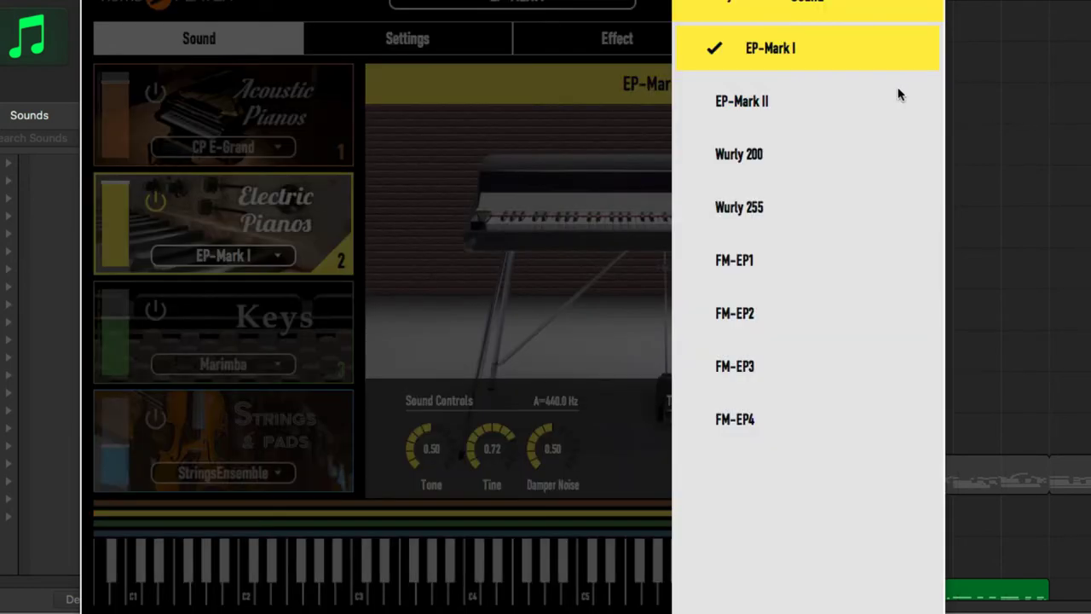
left_click(552, 184)
left_click(155, 204)
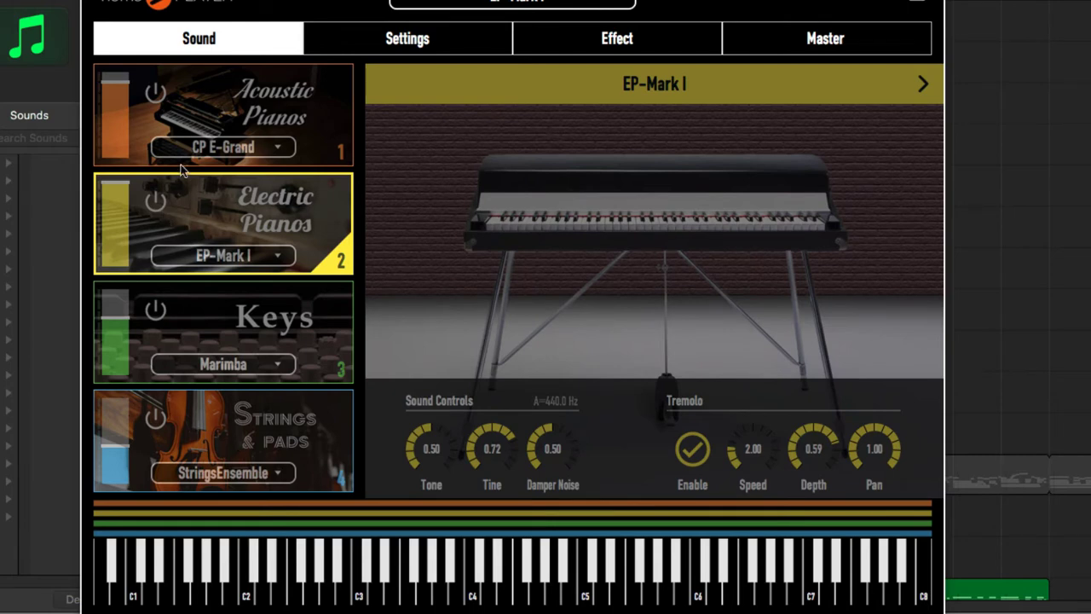
Power on Strings & Pads and Acoustic Pianos, keeping StringsEnsemble as the strings sound
left_click(157, 422)
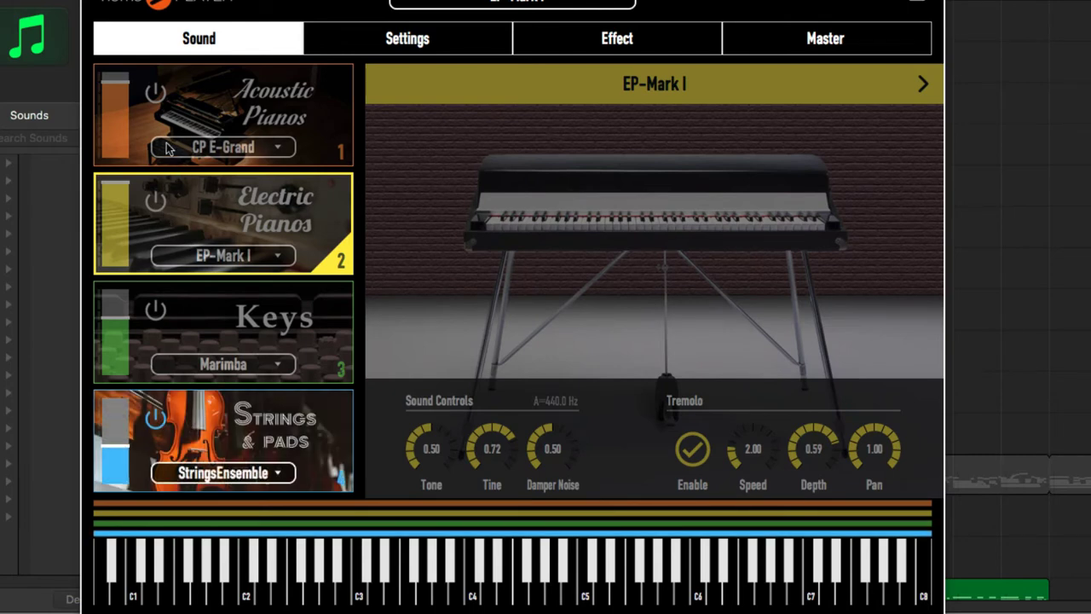
left_click(156, 97)
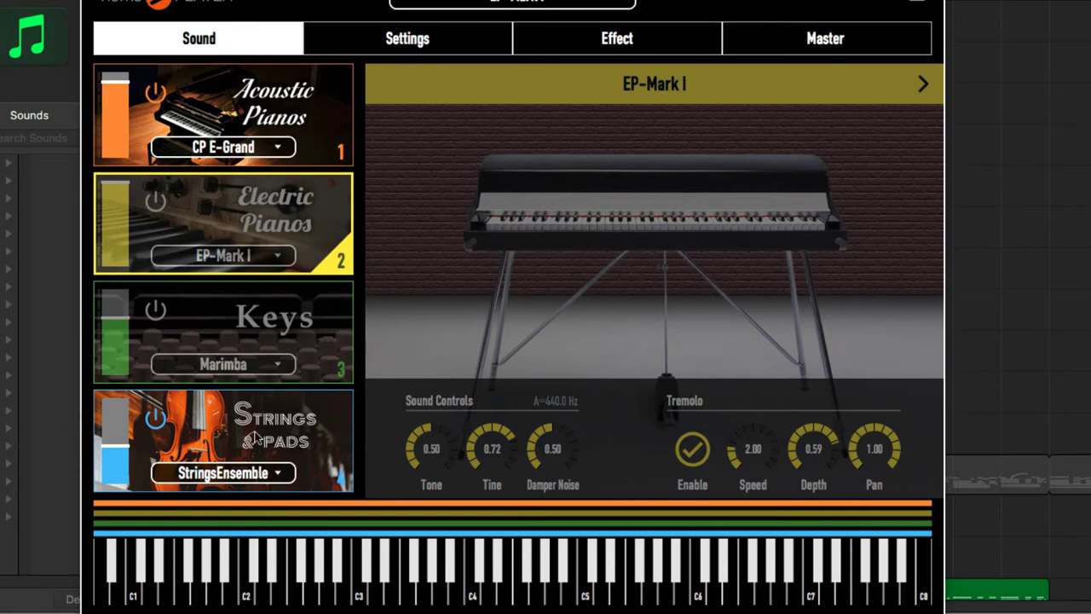
left_click(251, 474)
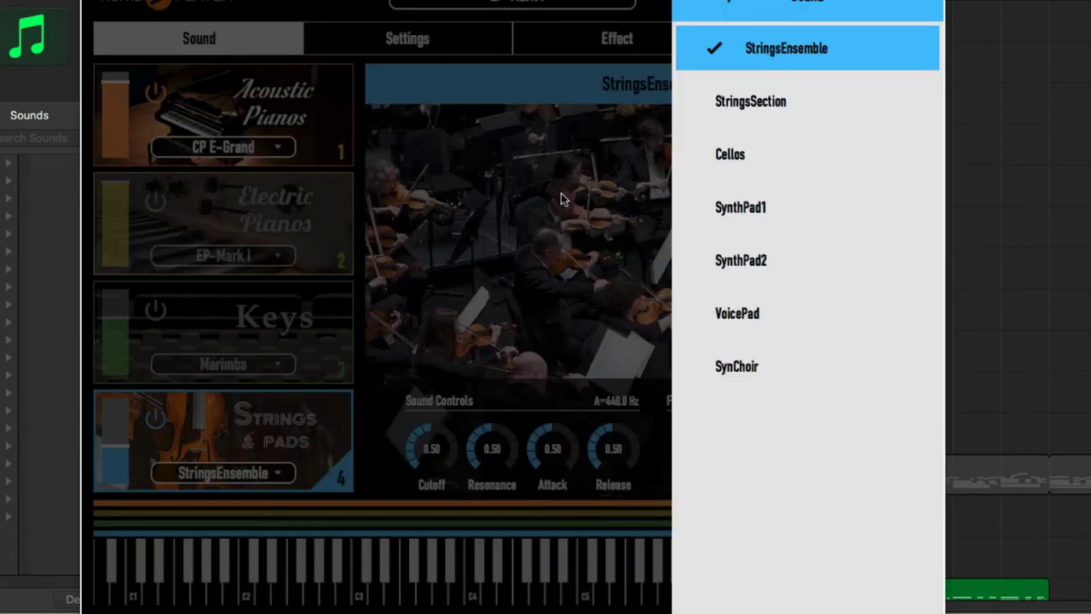
left_click(232, 418)
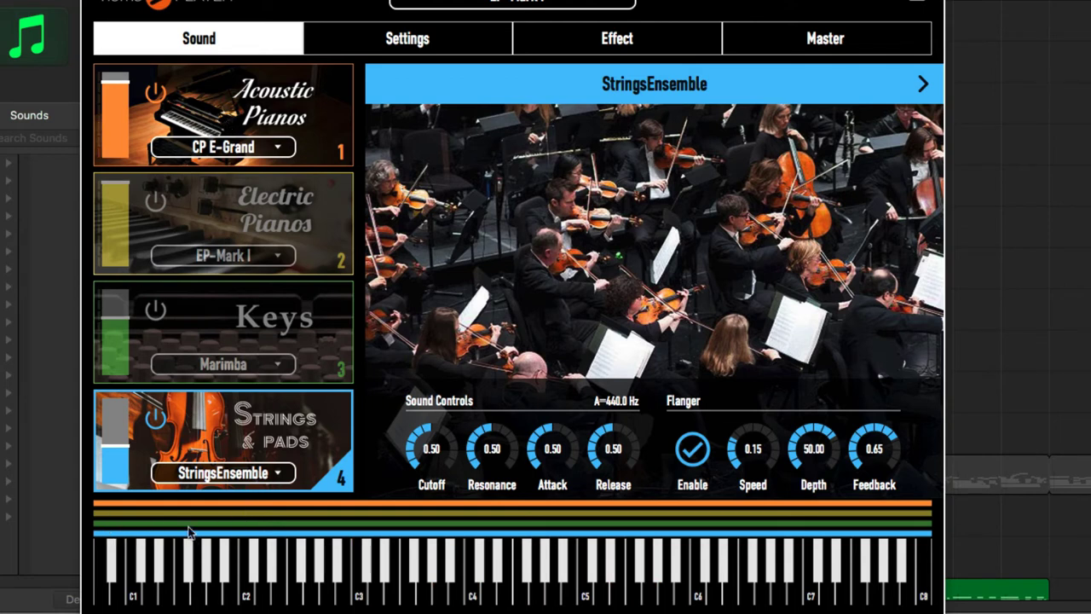
In Settings, raise the strings layer's lowest key to D5 and enable the Keys Marimba layer
left_click(452, 44)
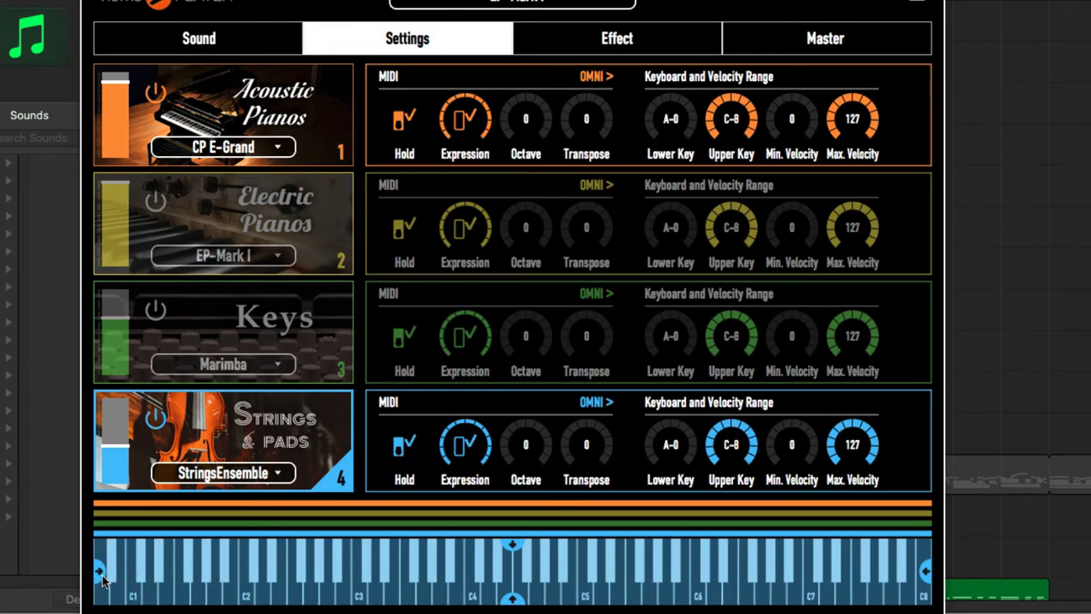
left_click_drag(103, 580, 601, 582)
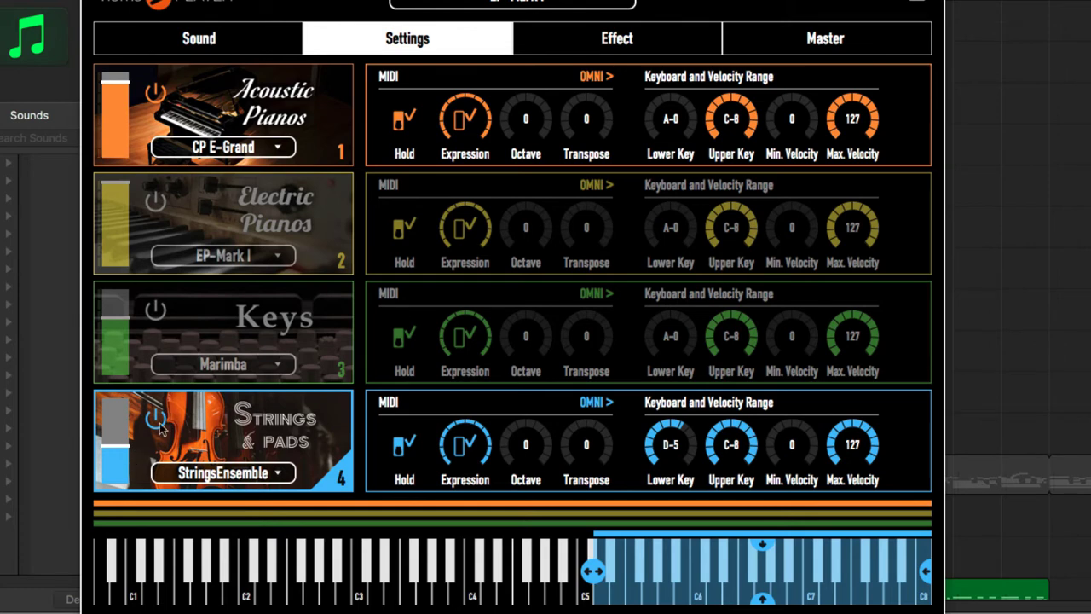
left_click(155, 312)
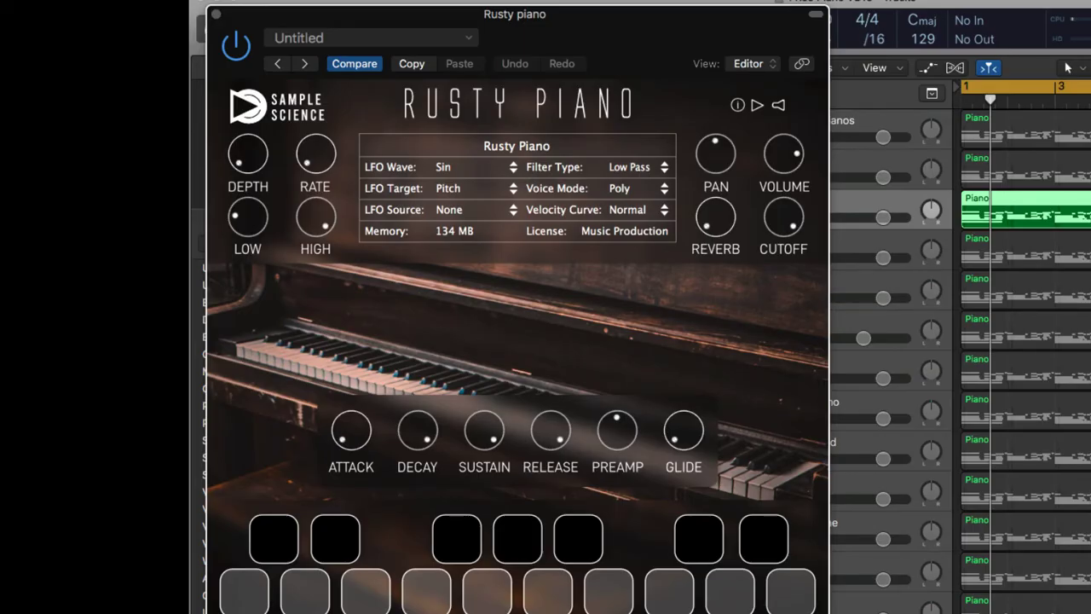
Play back the project to hear the Rusty Piano part
key("space")
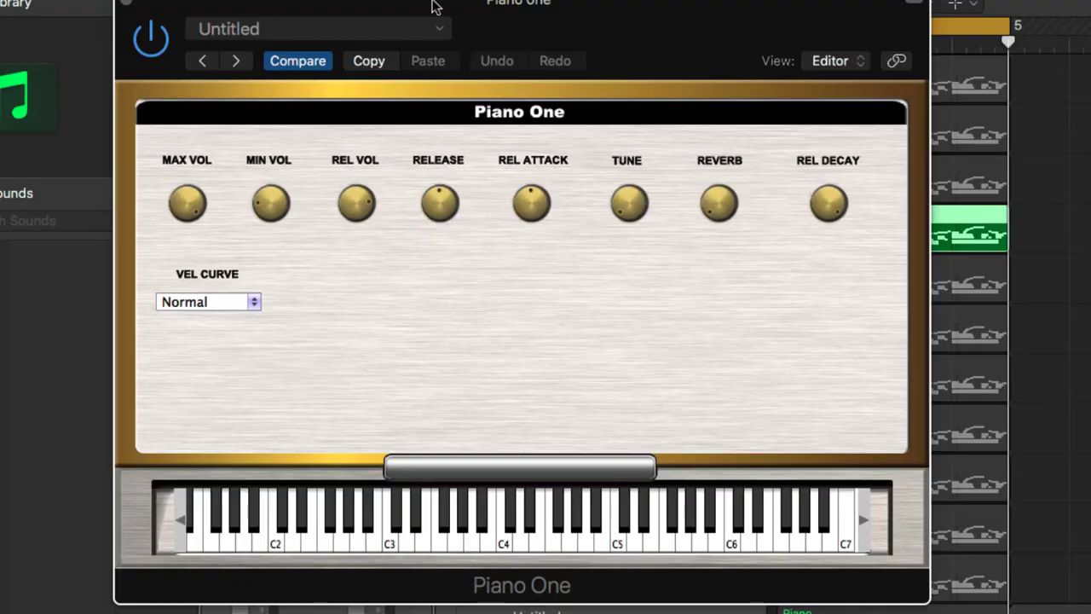
Play back the Piano One part, then move the Soft Piano window over the project
key("space")
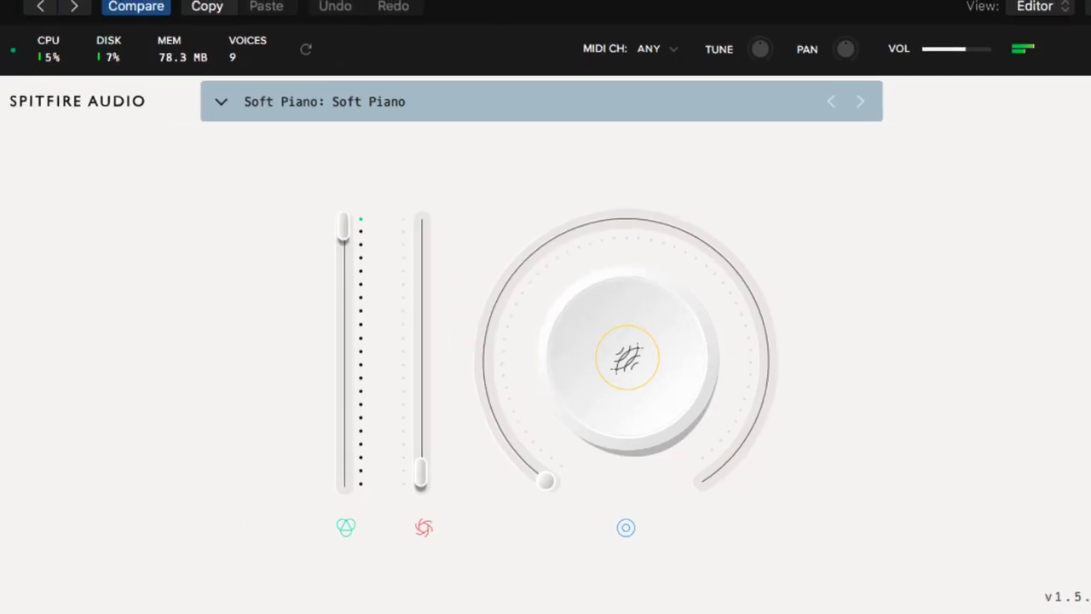
left_click_drag(597, 4, 711, 8)
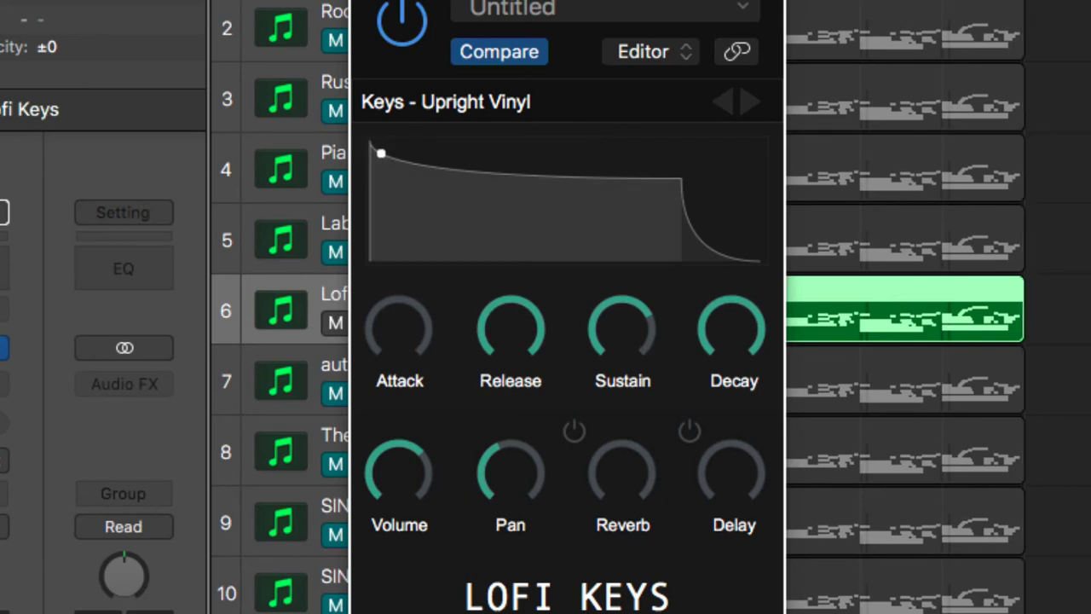
Play Lofi Keys and step through the Keys - Wavy Piano and Keys - Bright Digital presets
key("space")
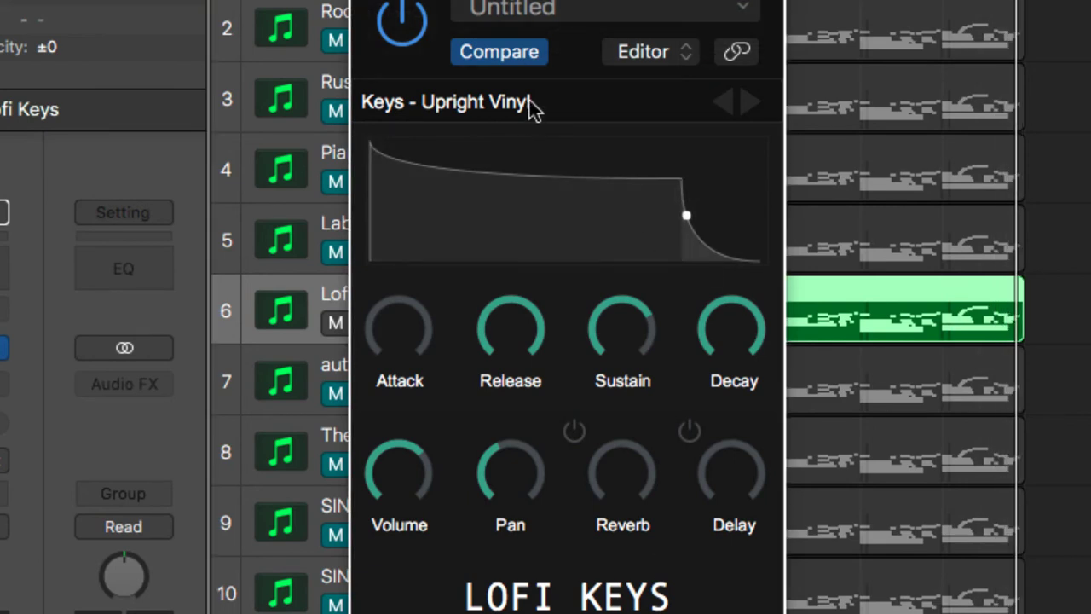
left_click(752, 107)
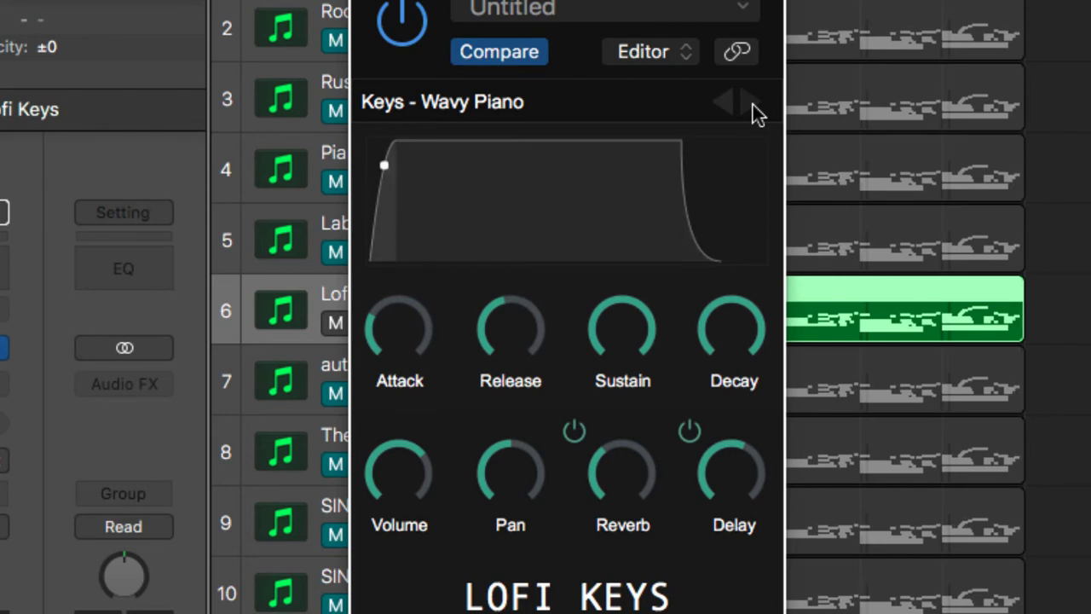
left_click(752, 106)
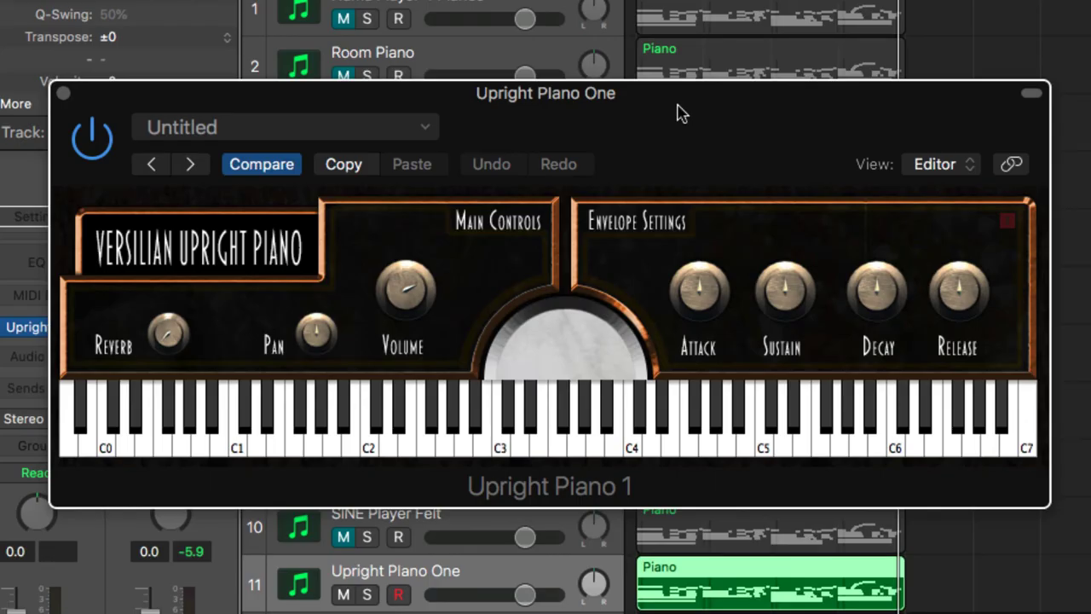
Play back the Upright Piano One track on the Versilian Upright Piano
key("space")
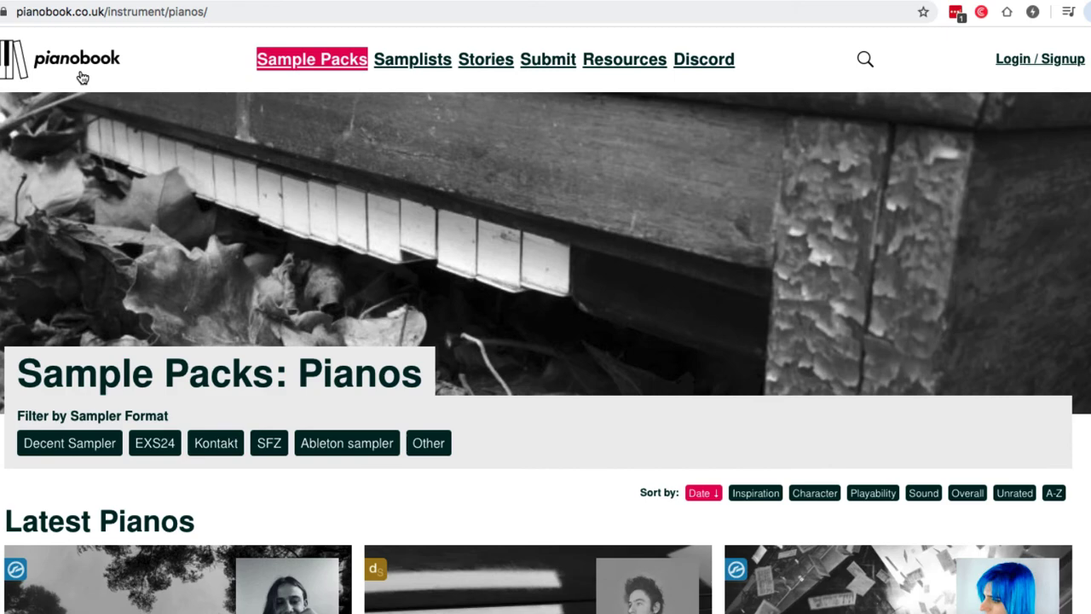
Scroll the Latest Pianos cards down to Taped Piano, Studio One and Pitched Electric Celeste
scroll(546, 320, "down", 5)
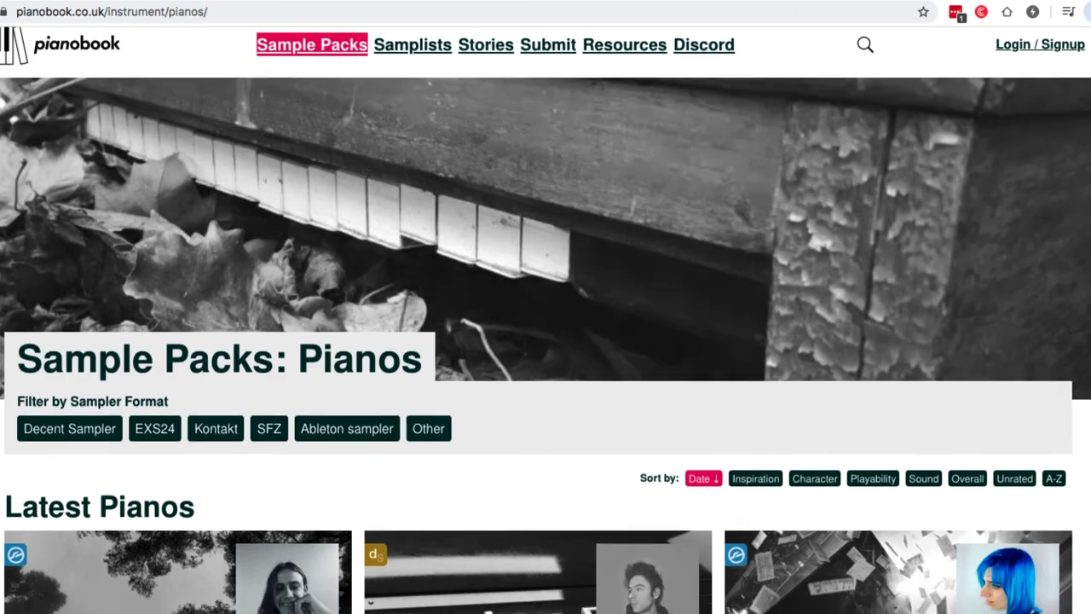
scroll(546, 320, "down", 2)
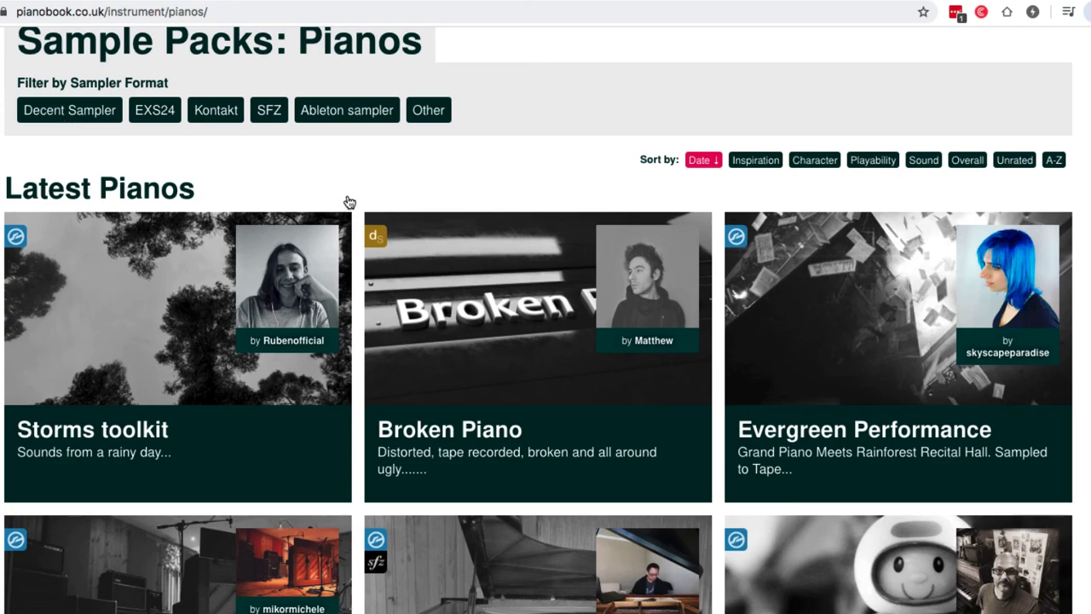
scroll(349, 202, "down", 1)
scroll(538, 320, "down", 5)
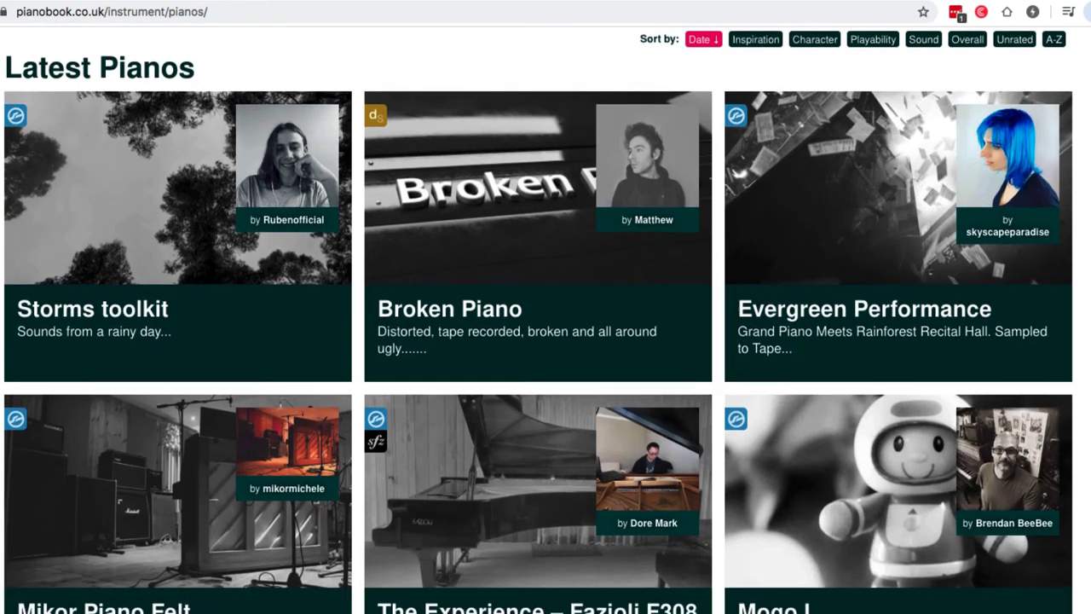
scroll(539, 320, "down", 5)
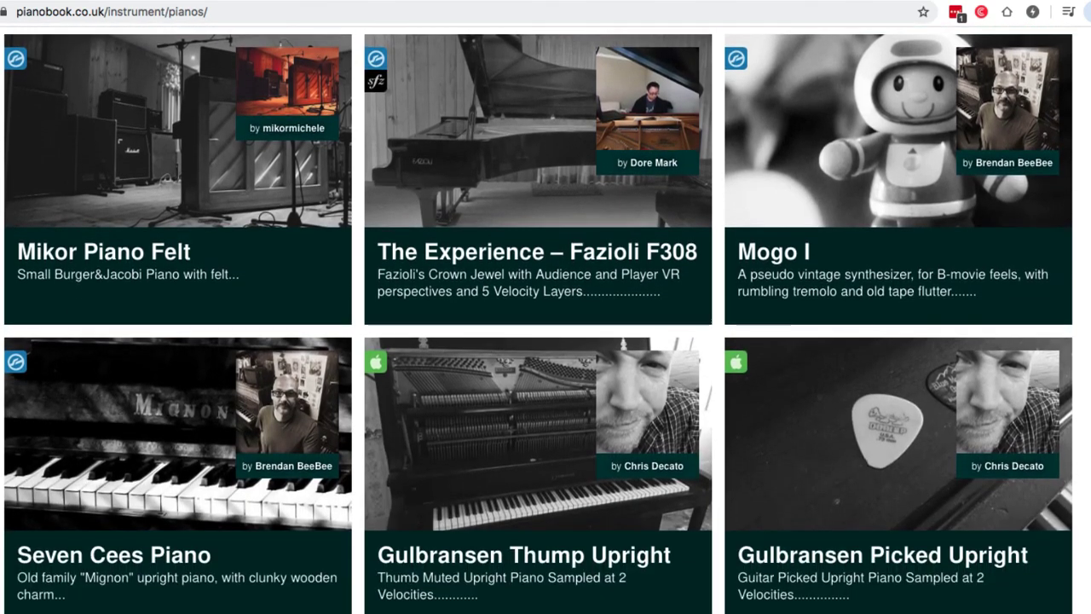
scroll(538, 320, "down", 2)
scroll(539, 320, "down", 5)
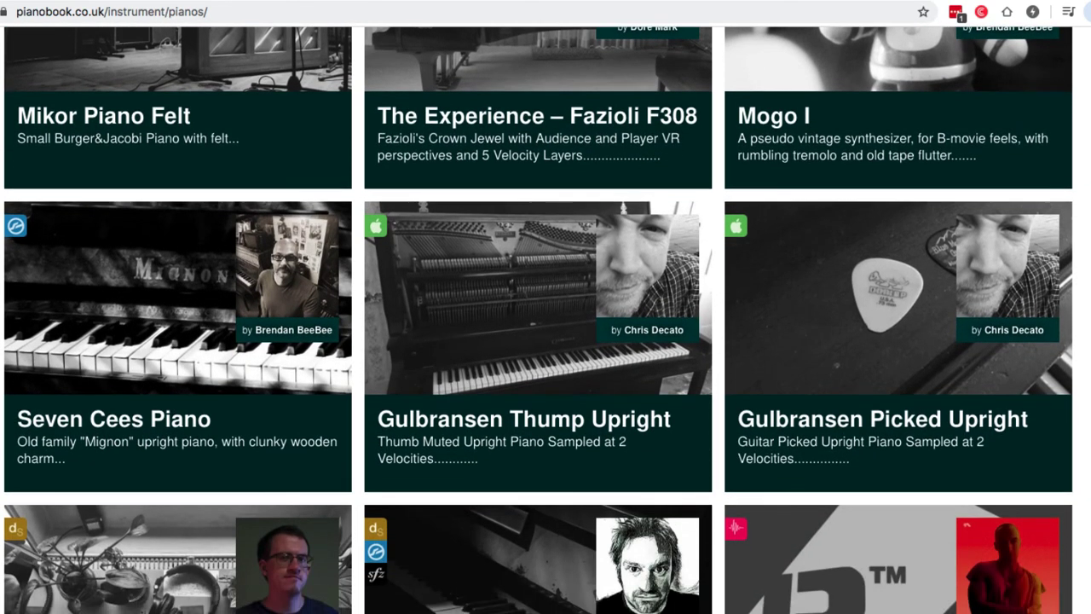
scroll(539, 319, "down", 6)
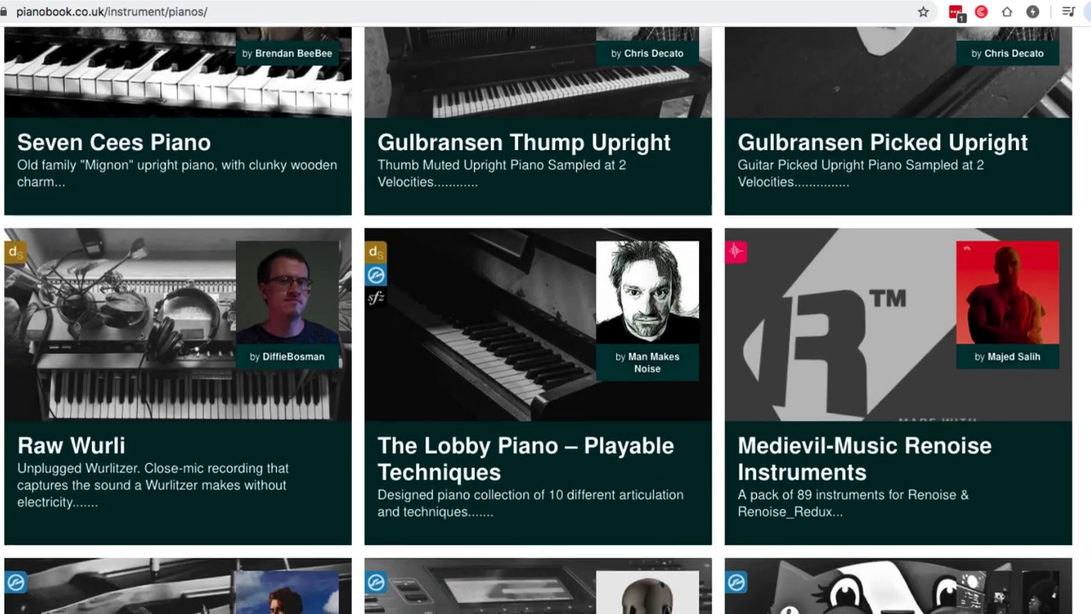
scroll(539, 320, "down", 8)
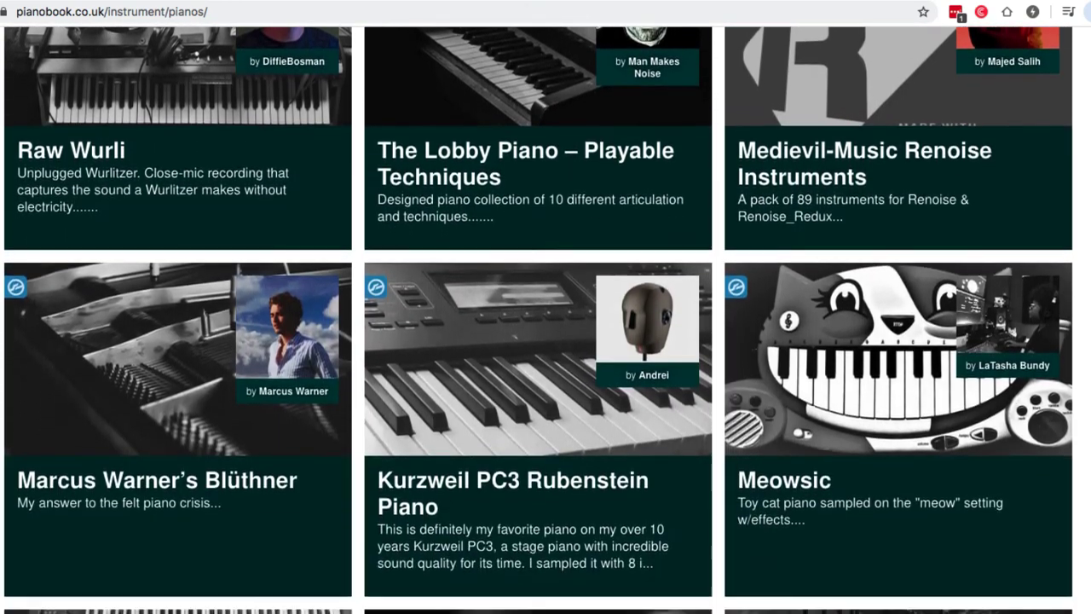
scroll(561, 555, "down", 4)
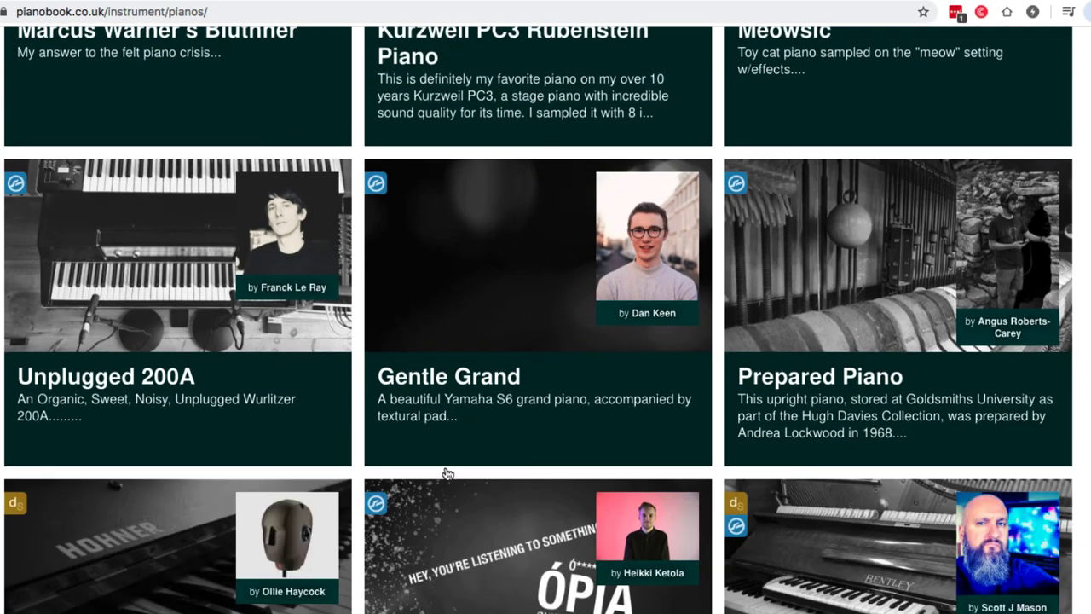
scroll(539, 320, "down", 9)
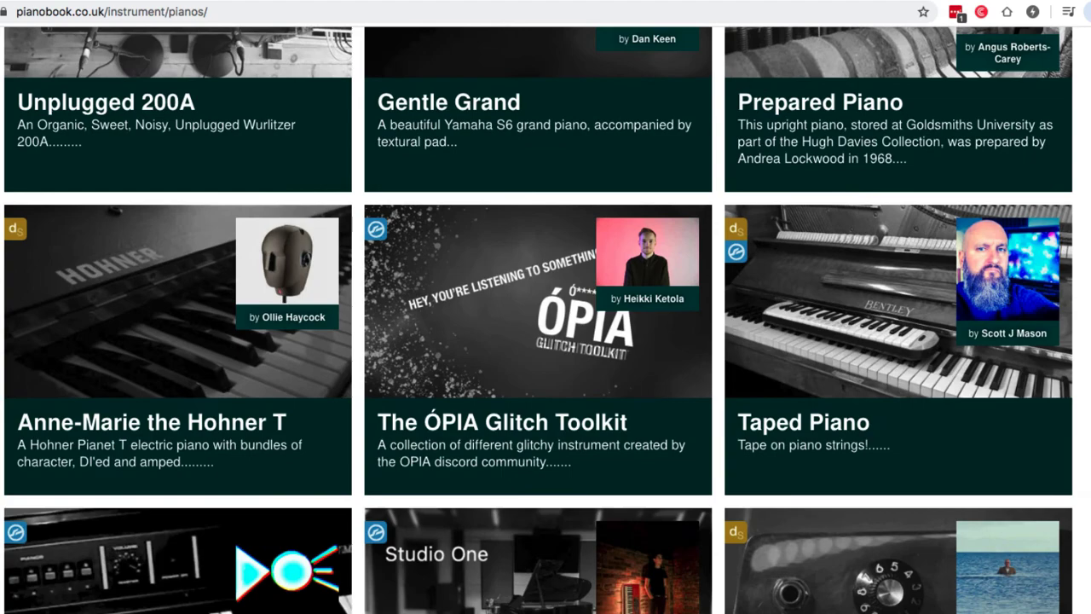
scroll(539, 320, "down", 5)
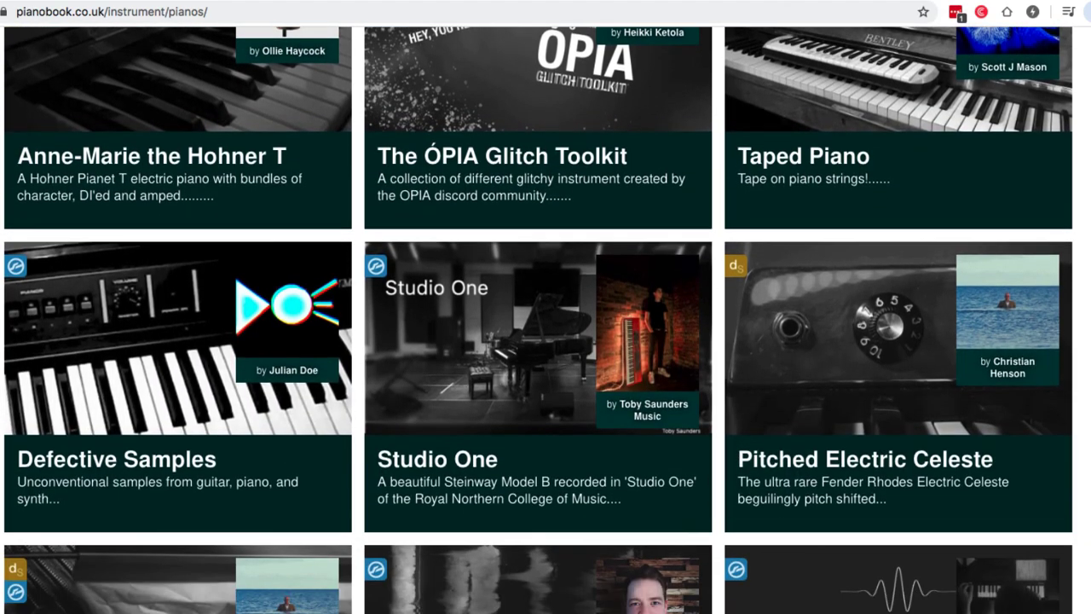